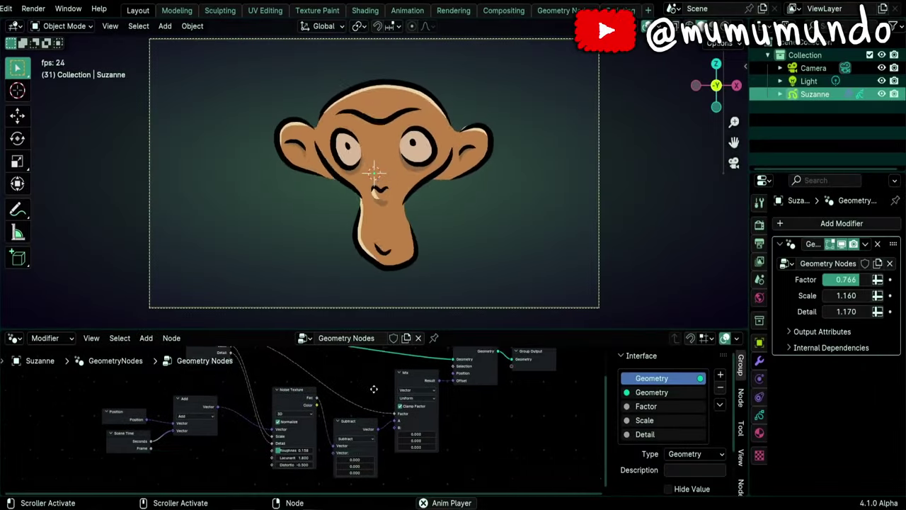
Step: Raise the Suzanne drawing's geometry nodes Factor from 0.766 to about 0.86
middle_click_drag(401, 426, 392, 391)
left_click_drag(856, 281, 874, 281)
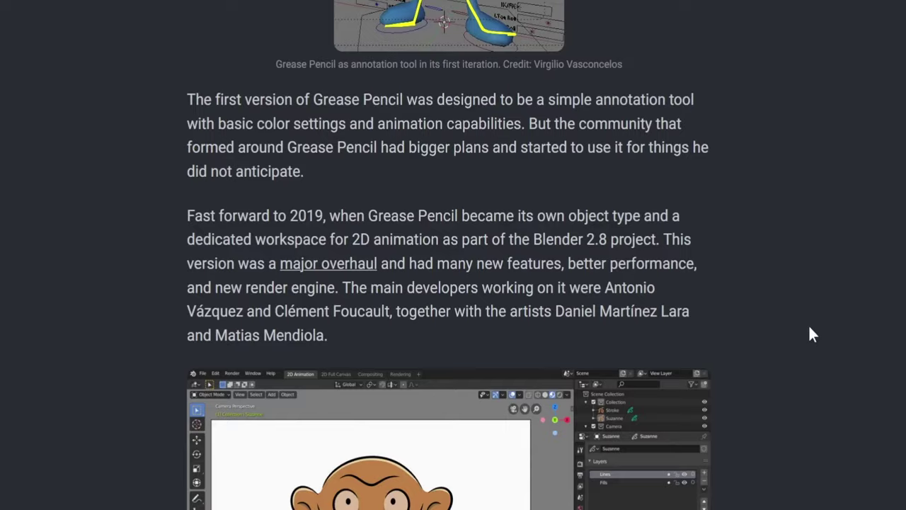
Step: Select the timeline bullet saying Blender 4.0 releases Grease Pencil 3.0 in November 2023
scroll(754, 282, "up", 7)
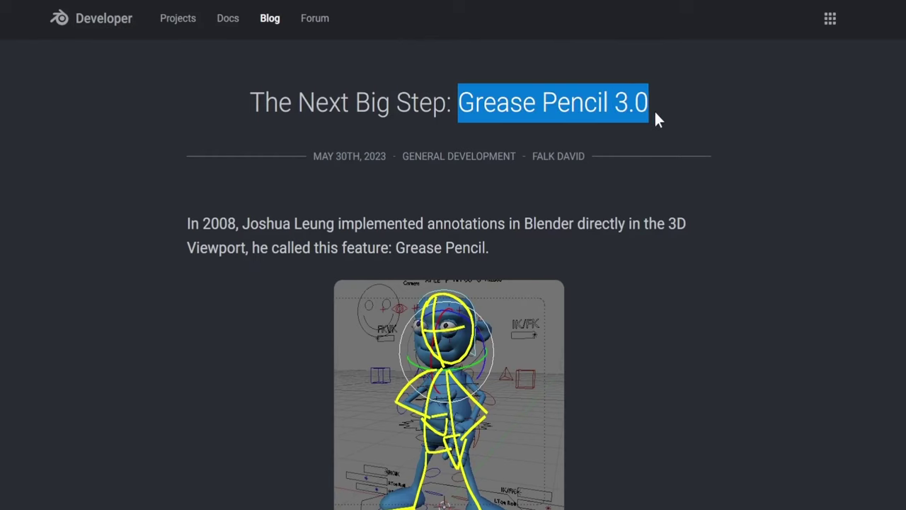
double_click(244, 266)
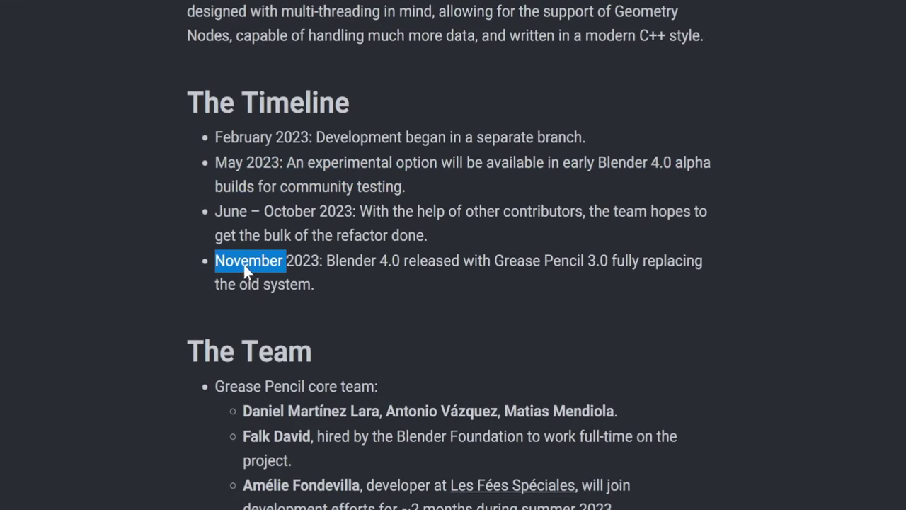
left_click_drag(537, 269, 564, 284)
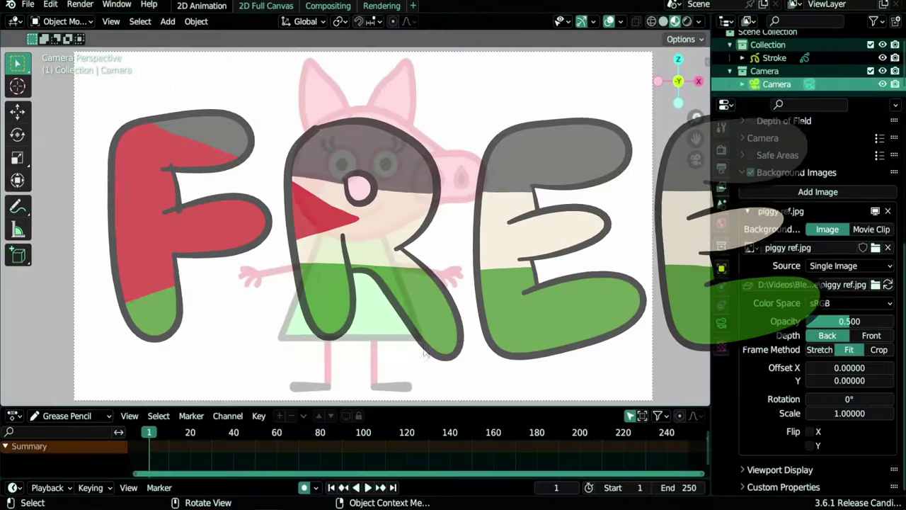
Step: Nudge the background reference image and rotate the Piggy rig's head bone
key("g")
left_click(347, 361)
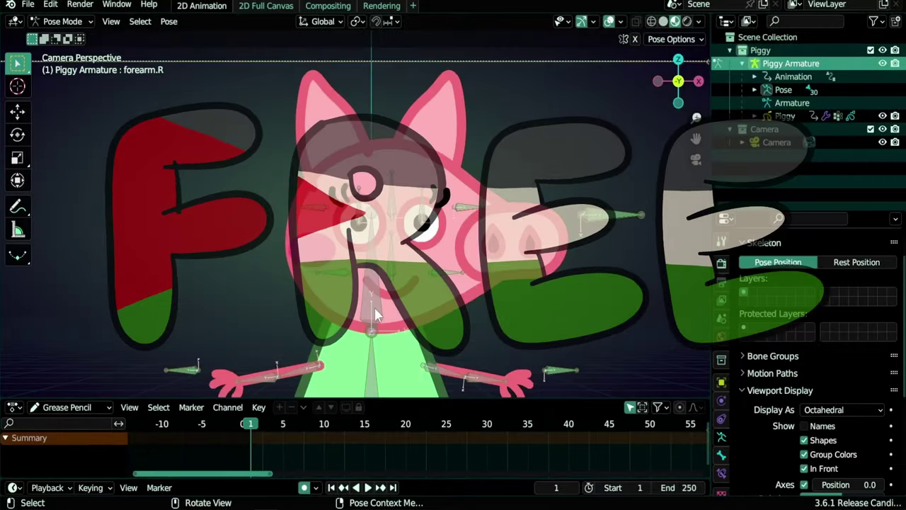
key("g")
key("r")
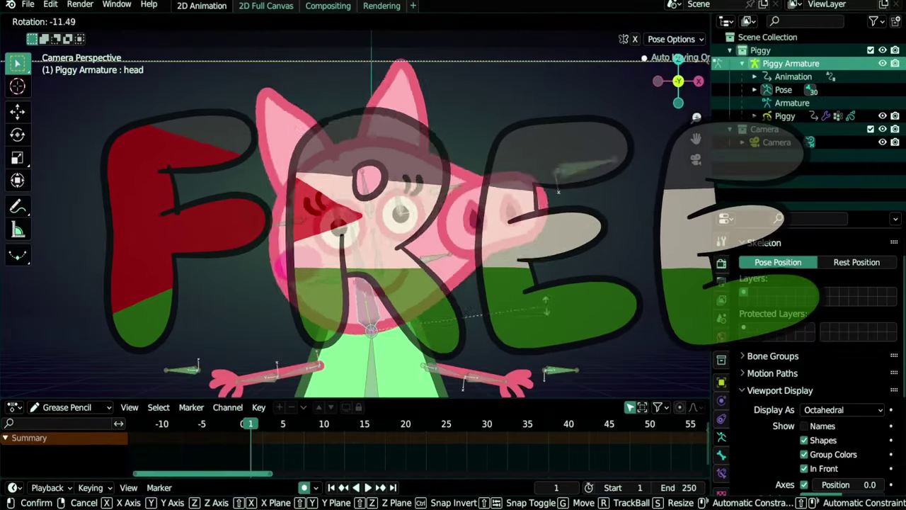
Step: Shift the iris bones and pull the mouth.shape bone down to open the mouth
left_click(359, 221)
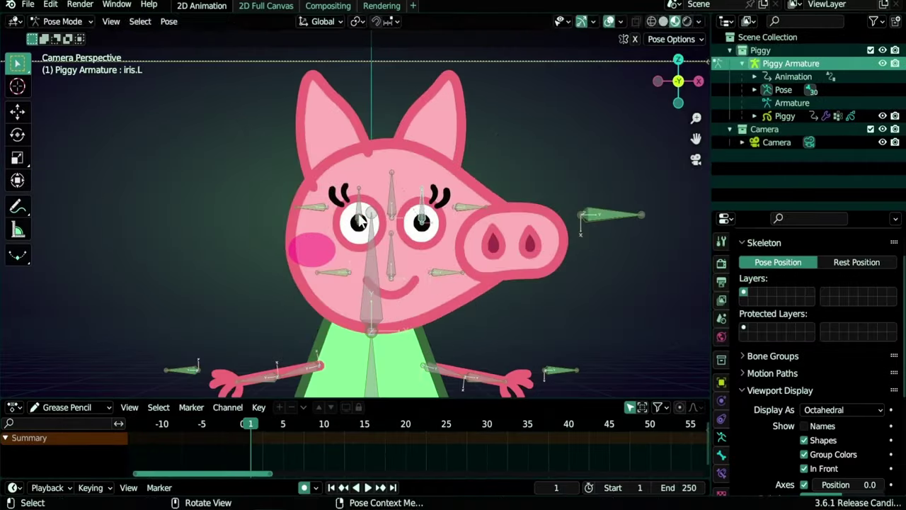
left_click(422, 221)
key("g")
left_click(425, 225)
scroll(396, 234, "up", 3)
left_click(368, 280)
key("g")
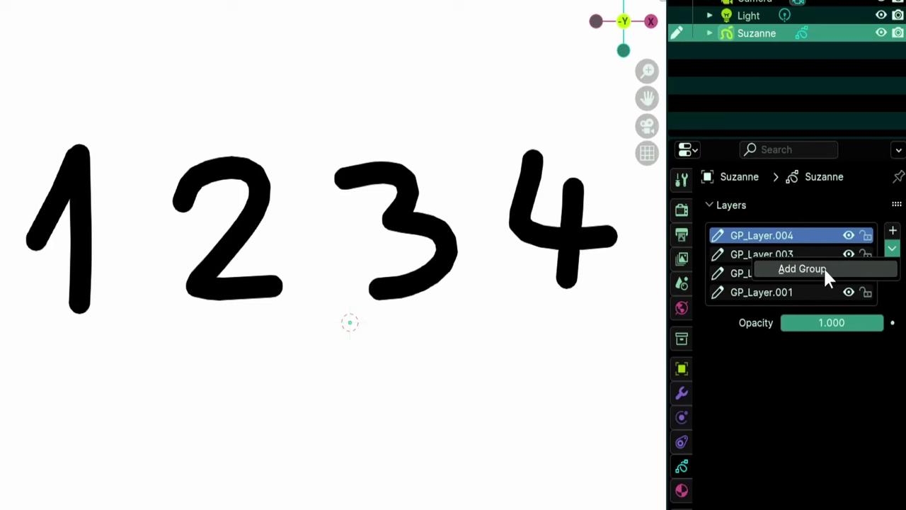
Step: Create the GP_Group layer group and move the GP_Layer layers into it
left_click(825, 268)
left_click_drag(769, 259, 766, 236)
left_click_drag(762, 291, 776, 266)
Step: Toggle visibility of the digit 1–4 layers and unlock GP_Group
left_click(848, 274)
left_click(848, 273)
left_click(848, 311)
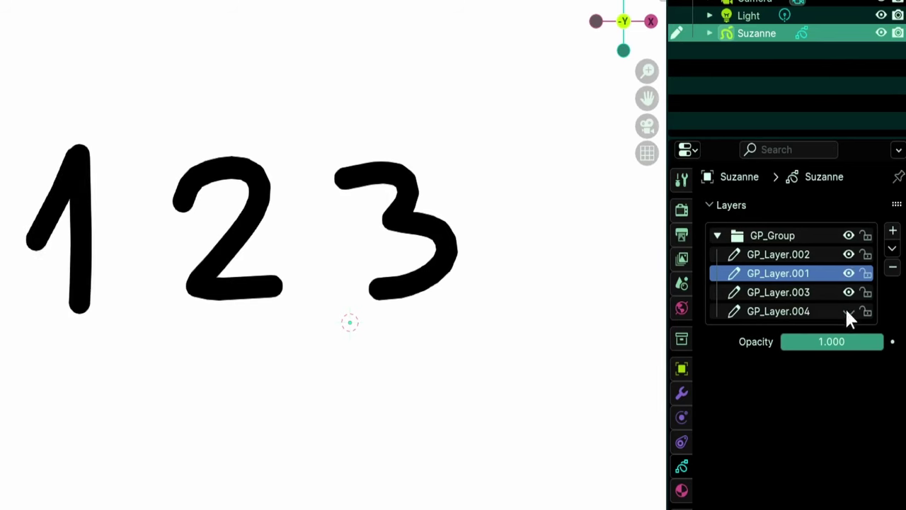
left_click(848, 311)
left_click(848, 236)
left_click(848, 235)
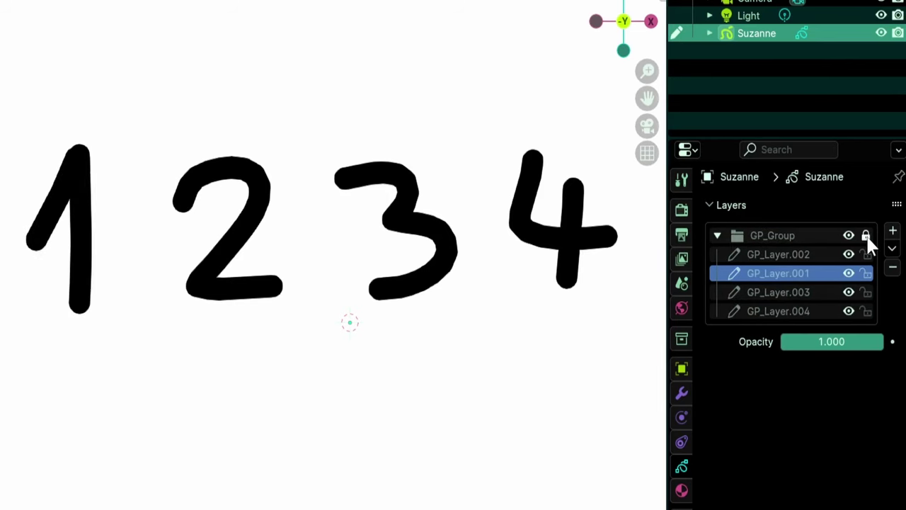
left_click(866, 236)
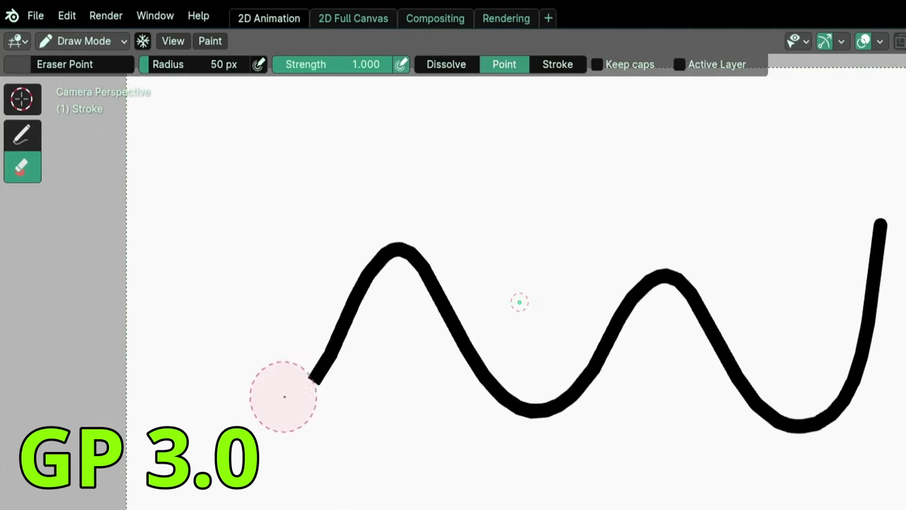
Step: Erase the wavy stroke from its left end with the point eraser in both GP 2.0 and GP 3.0
left_click_drag(320, 332, 353, 267)
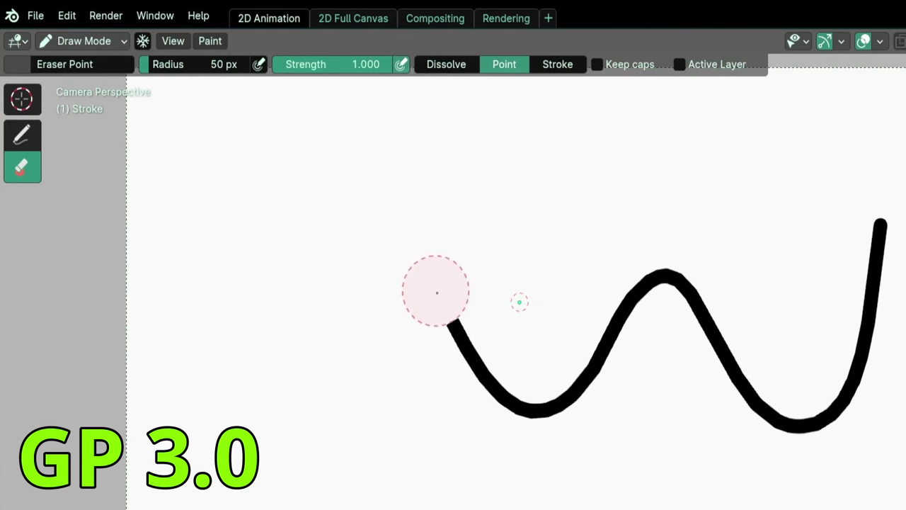
left_click_drag(437, 292, 476, 369)
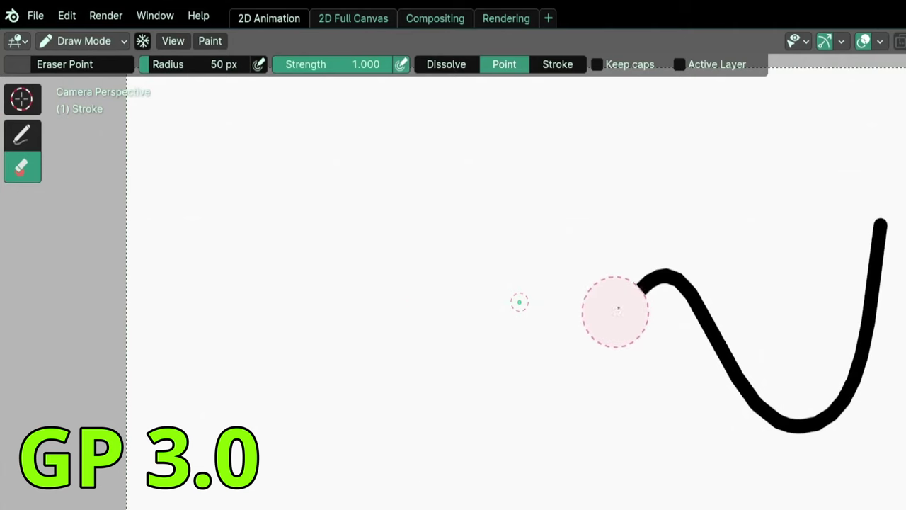
mouse_move(615, 311)
left_mouse_down()
mouse_move(651, 280)
mouse_move(675, 279)
left_mouse_up()
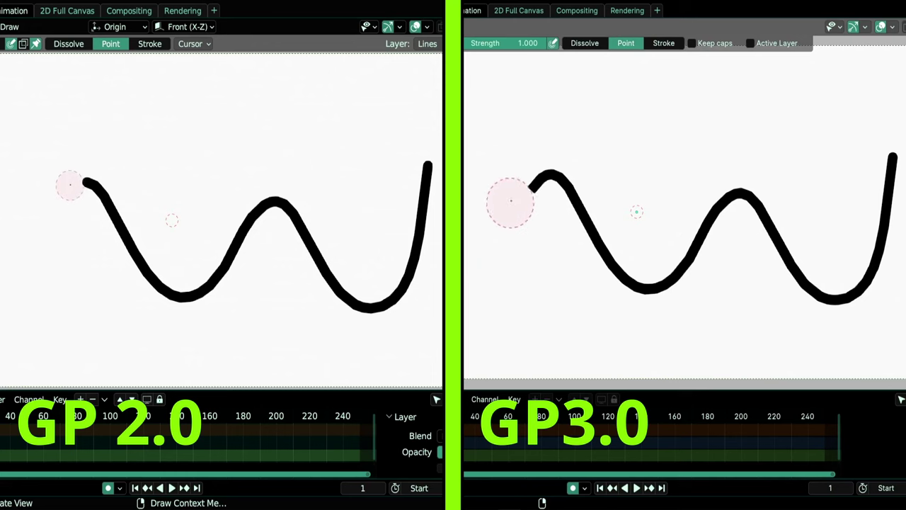
left_click_drag(559, 181, 612, 266)
mouse_move(683, 268)
left_mouse_down()
mouse_move(700, 224)
mouse_move(736, 195)
mouse_move(767, 222)
mouse_move(800, 277)
mouse_move(847, 302)
mouse_move(883, 262)
left_mouse_up()
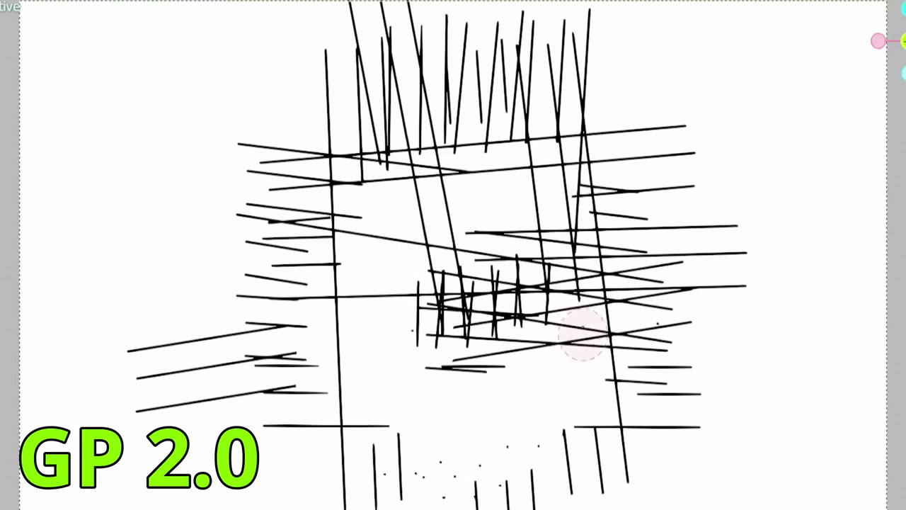
Step: Zoom in on the crosshatched lines and switch to Edit Mode from the mode pie
scroll(424, 212, "up", 5)
key("ctrl+Tab")
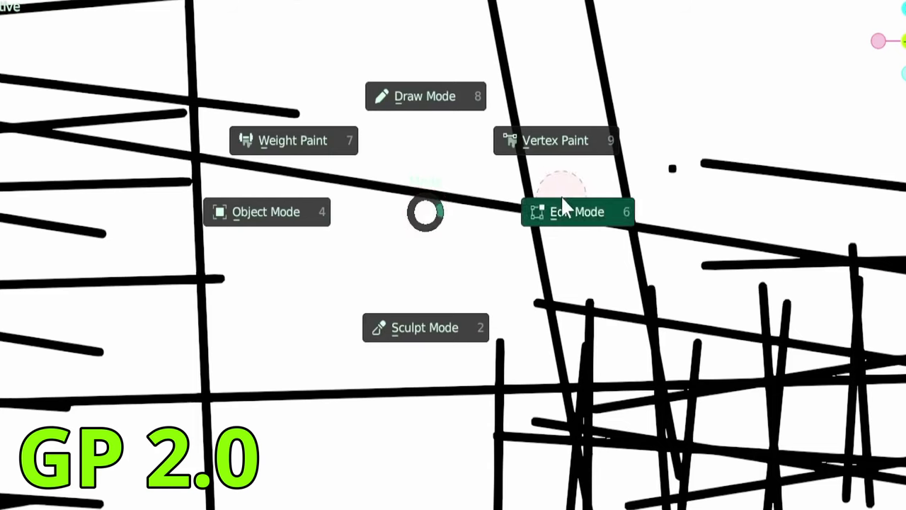
left_click(564, 198)
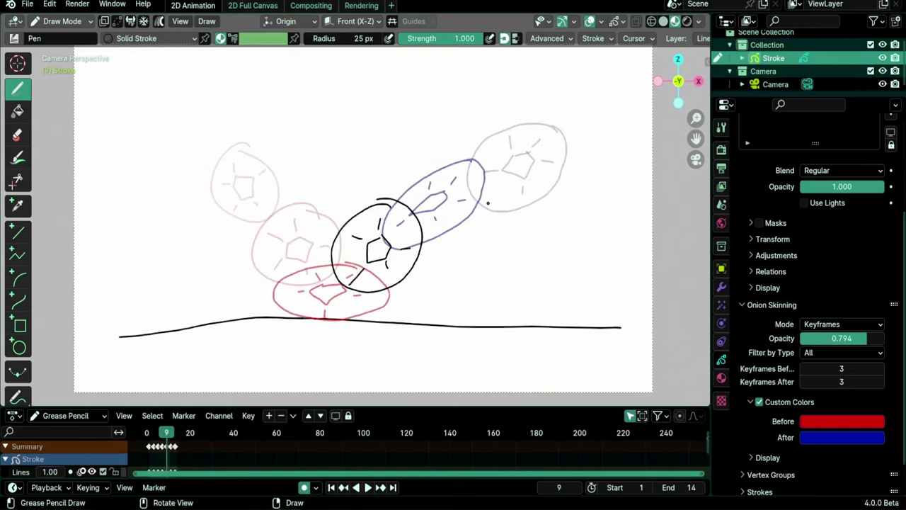
Step: Play the bouncing ball animation, scrubbing the Dope Sheet to frame 19
key("space")
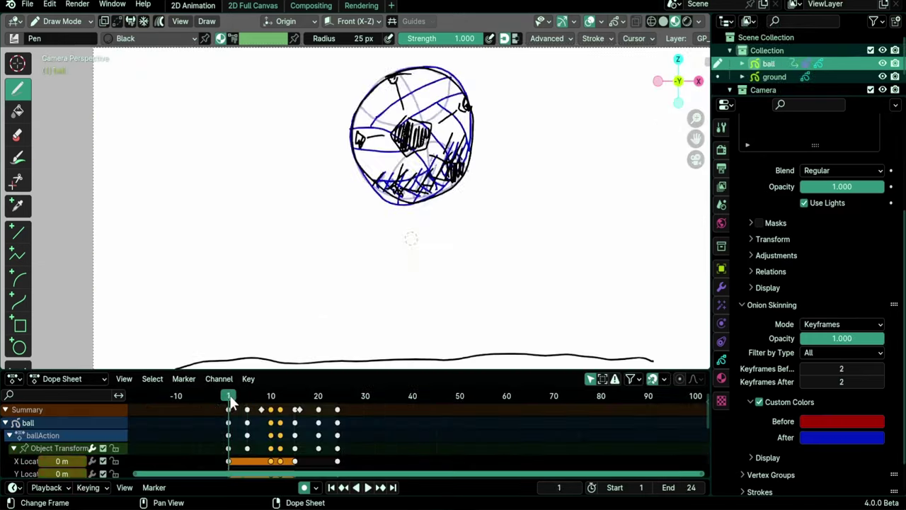
left_click_drag(228, 395, 314, 399)
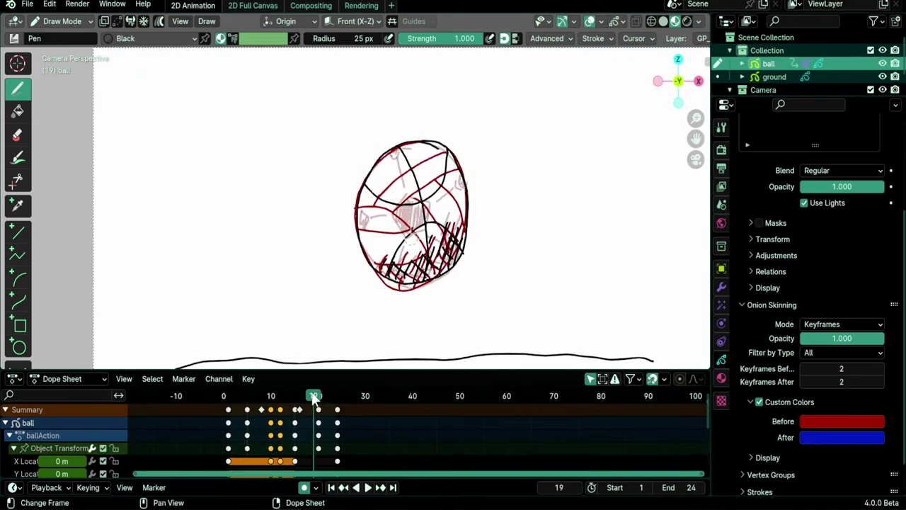
key("space")
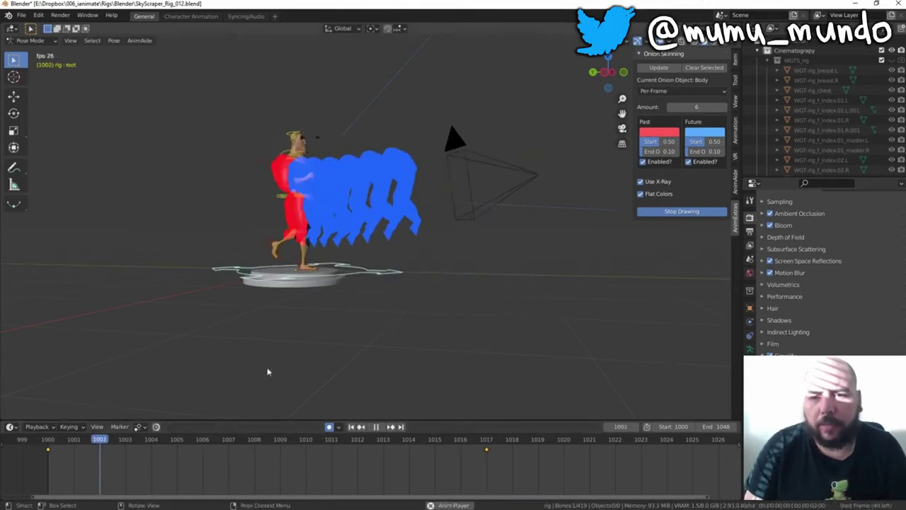
Step: Update the onion-skin ghosts around the walking character and turn off Use X-Ray
scroll(383, 446, "down", 3)
key("space")
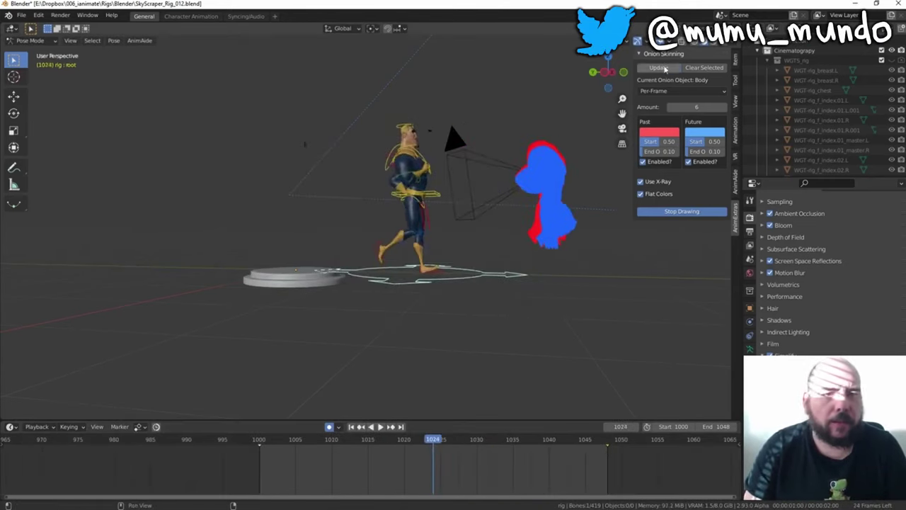
left_click(659, 68)
key("space")
scroll(412, 374, "up", 4)
left_click(641, 182)
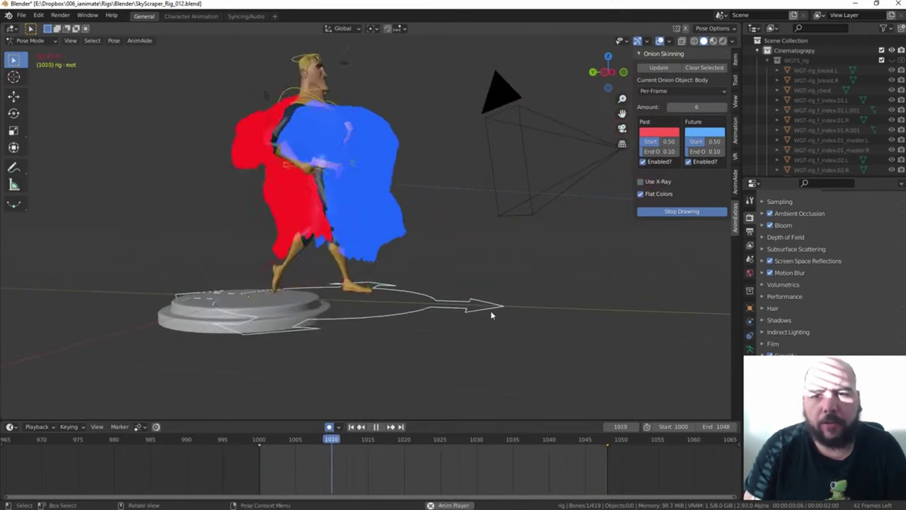
Step: Highlight the 'Ghosting System for Animation' post title, then scroll down the thread
left_click_drag(82, 158, 243, 160)
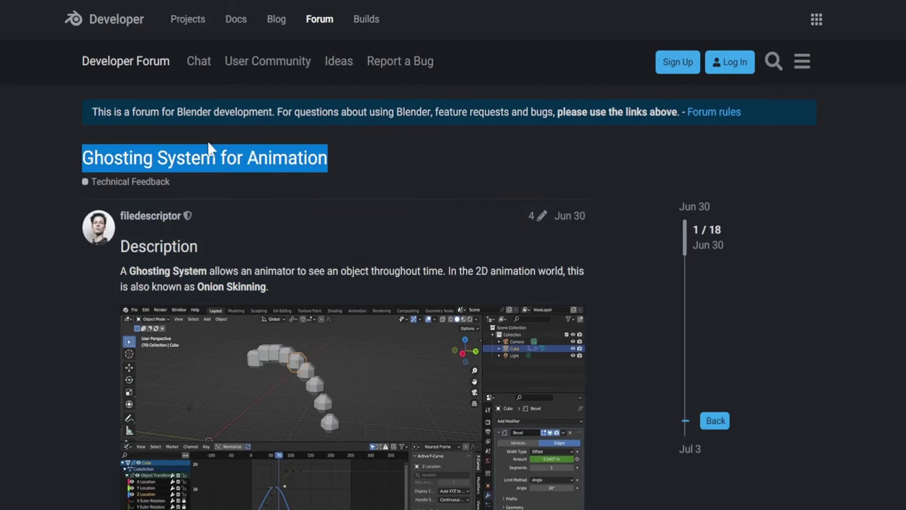
left_click(630, 205)
scroll(827, 313, "down", 10)
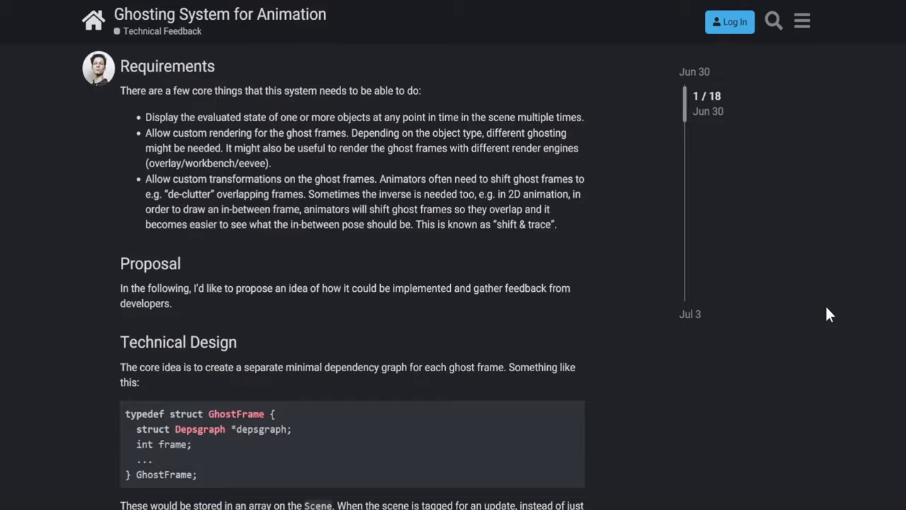
scroll(827, 311, "down", 3)
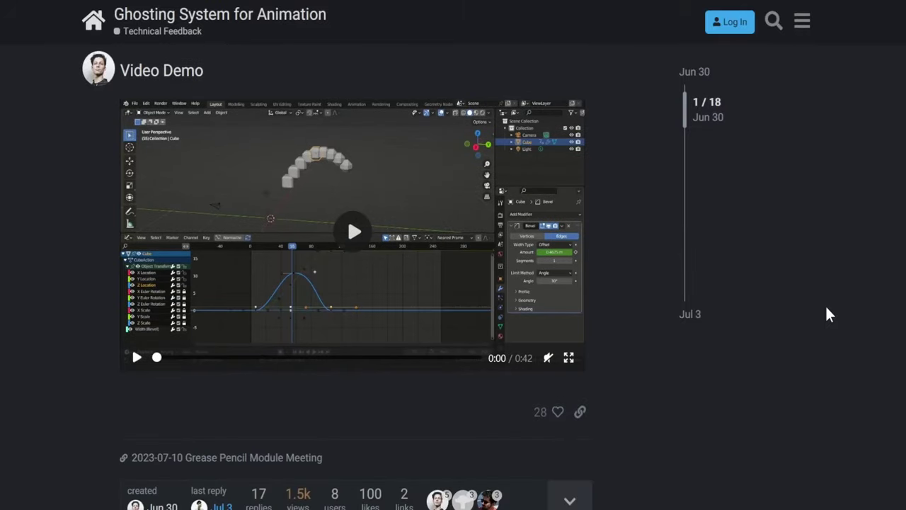
Step: Play the ghosting Video Demo and switch it to full screen
scroll(827, 311, "up", 1)
scroll(827, 312, "down", 1)
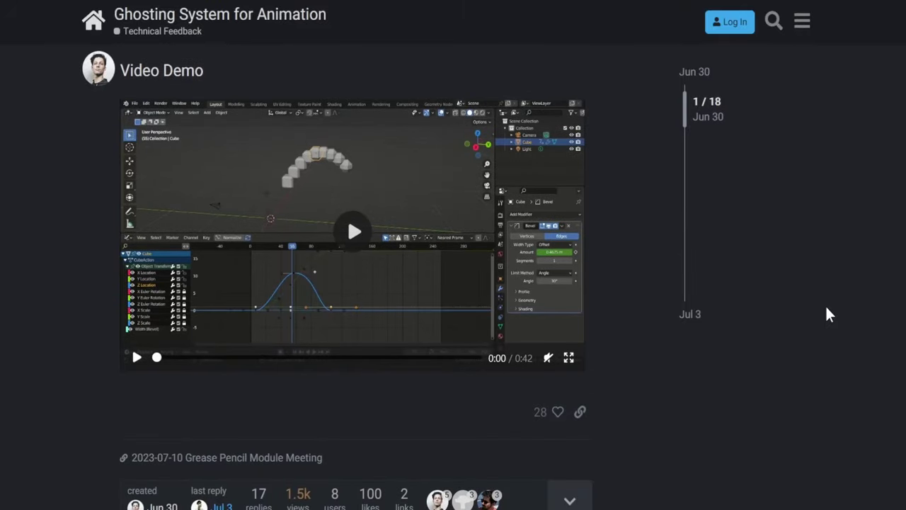
left_click(351, 231)
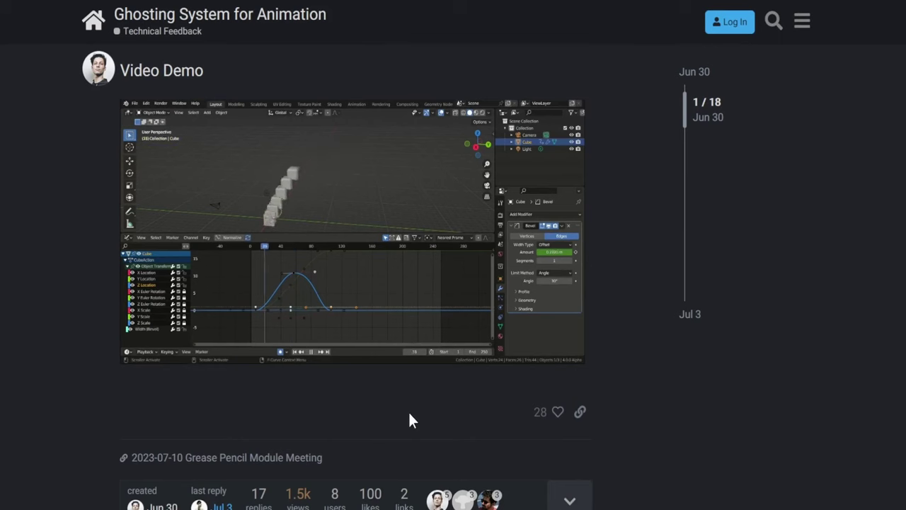
left_click(570, 356)
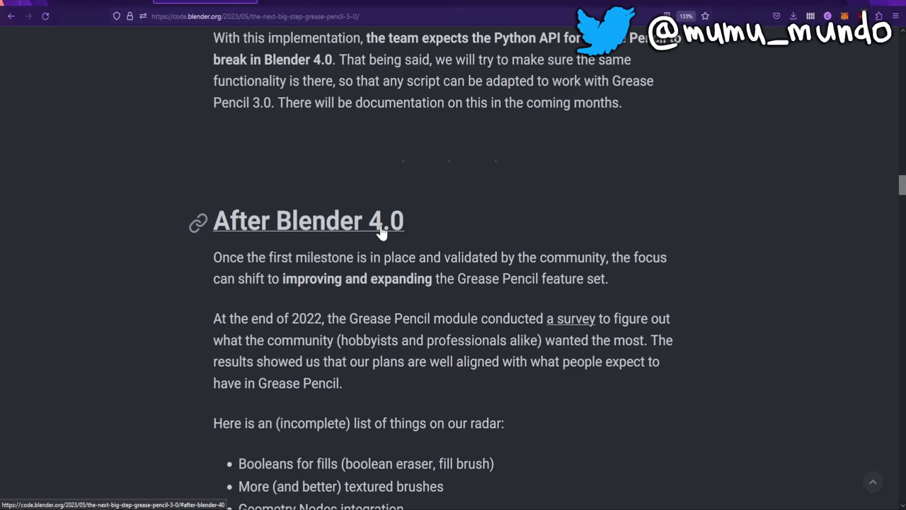
Step: Scroll the blog post down to the feature list under 'After Blender 4.0'
scroll(521, 282, "down", 3)
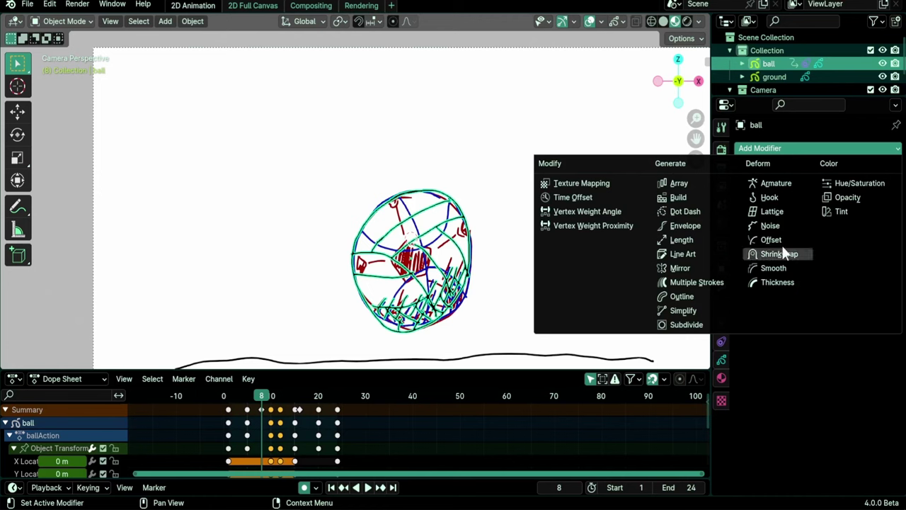
Step: Split the 3D viewport and make the left area an Asset Browser listing the hair node assets
left_click_drag(4, 16, 367, 43)
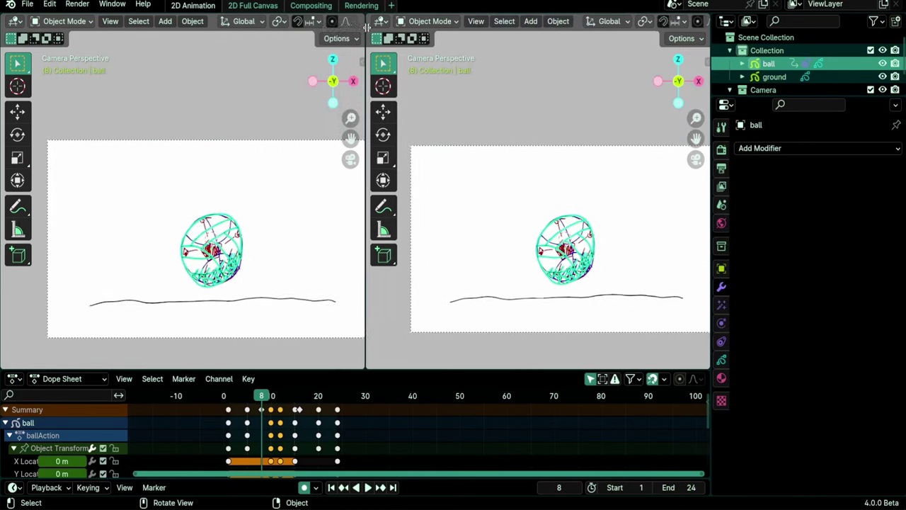
left_click(14, 21)
left_click(410, 98)
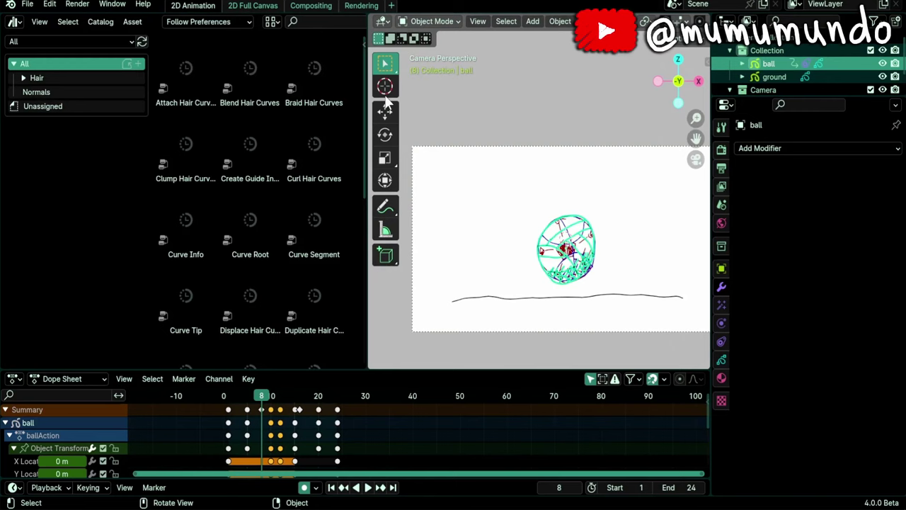
scroll(228, 174, "down", 8)
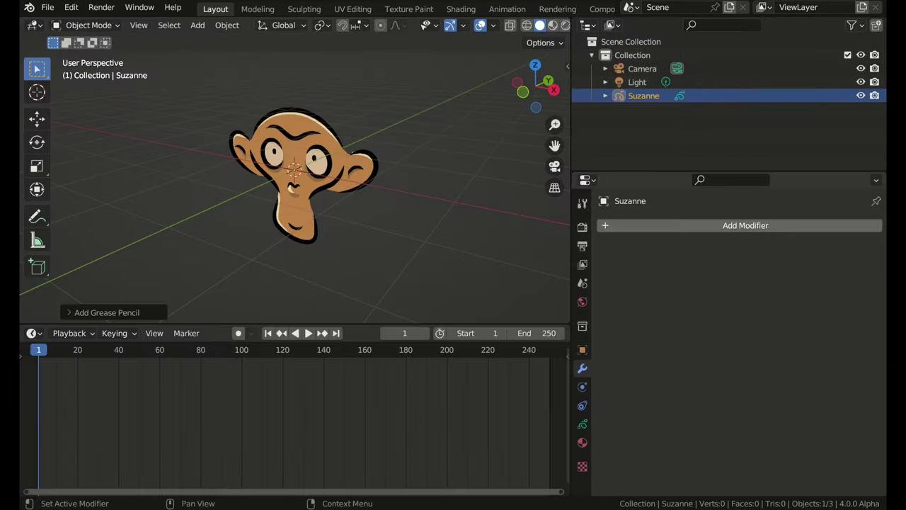
Step: Add a Noise deformation modifier to the Suzanne drawing and lower its Factor to 0.537
left_click(605, 225)
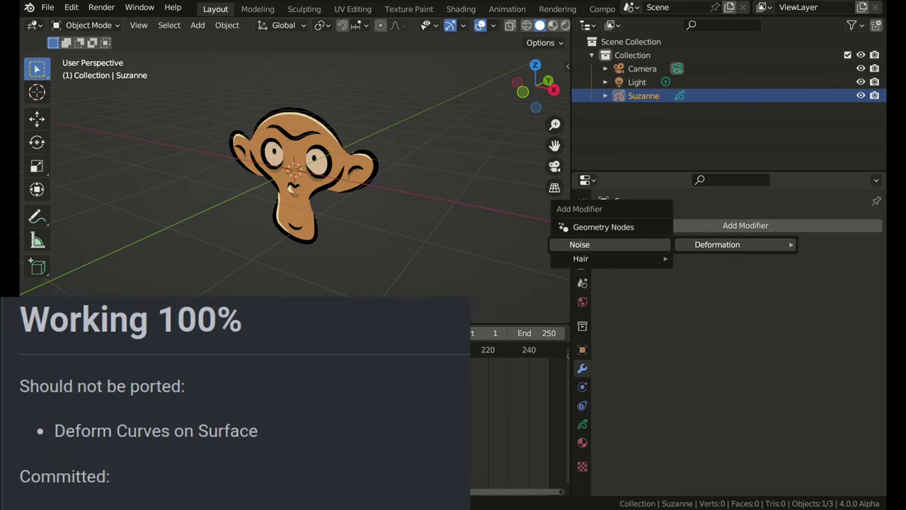
key("Return")
left_click_drag(827, 268, 785, 268)
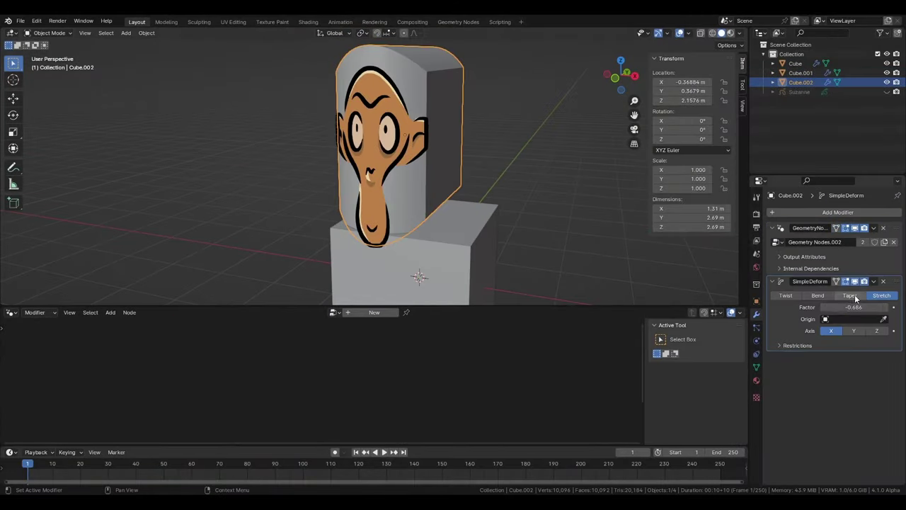
Step: Arch the Float Curve to thicken Suzanne's outline and link Set Material's Geometry to Group Output
left_click_drag(853, 307, 872, 306)
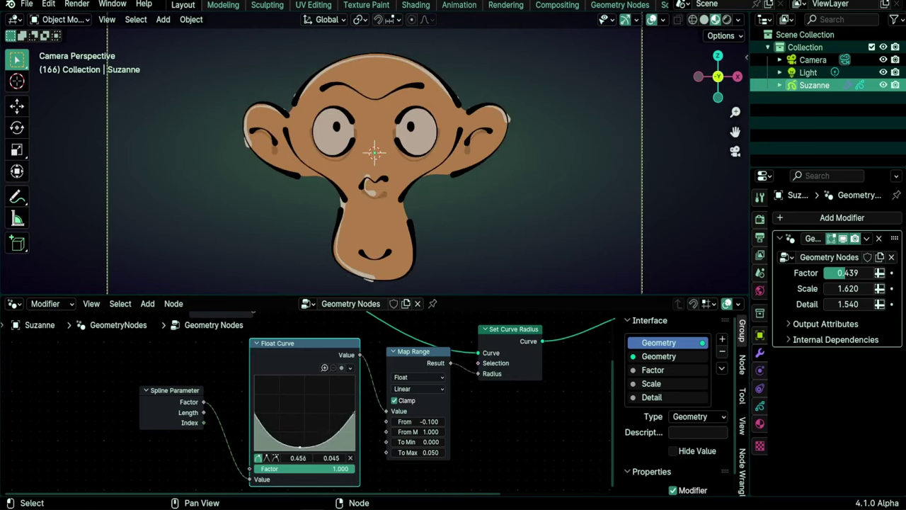
left_click_drag(300, 446, 280, 397)
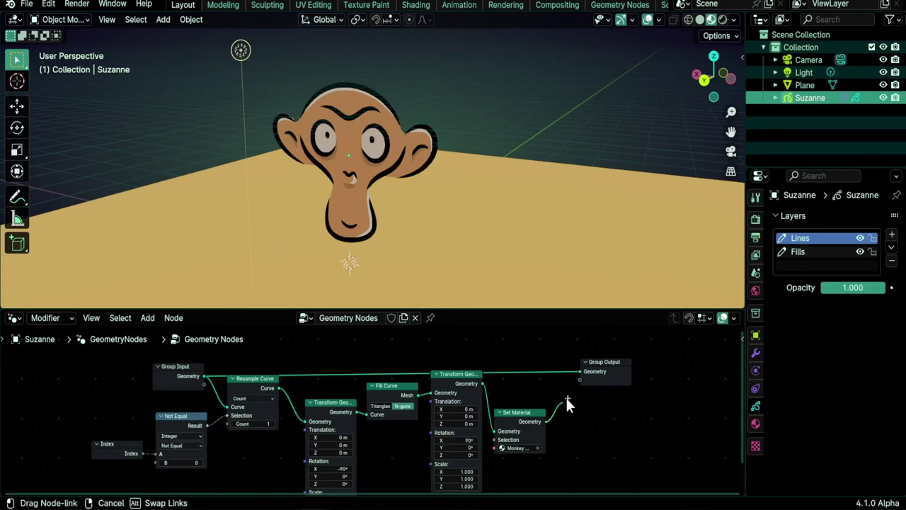
left_click_drag(565, 396, 579, 371)
middle_click_drag(629, 243, 467, 234)
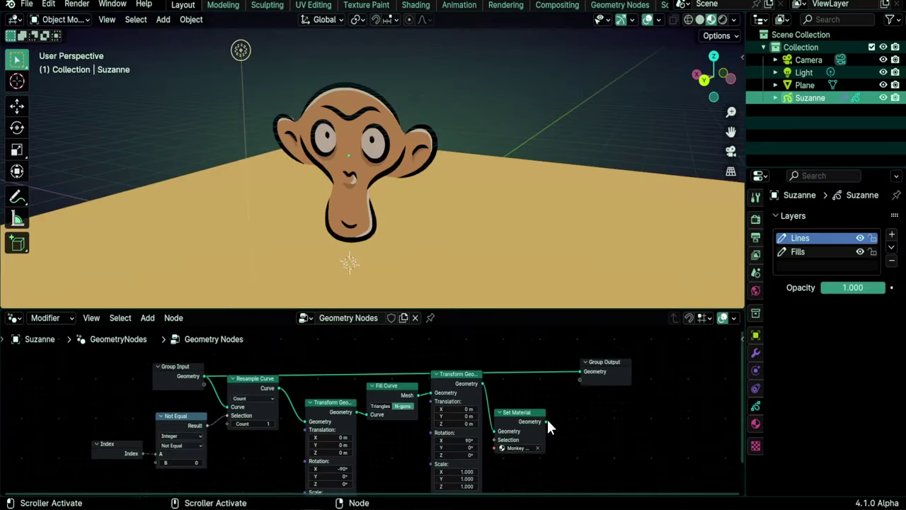
Step: Link Set Material's geometry to the group output, hide the FREE drawing and show PEACE
left_click_drag(546, 421, 580, 373)
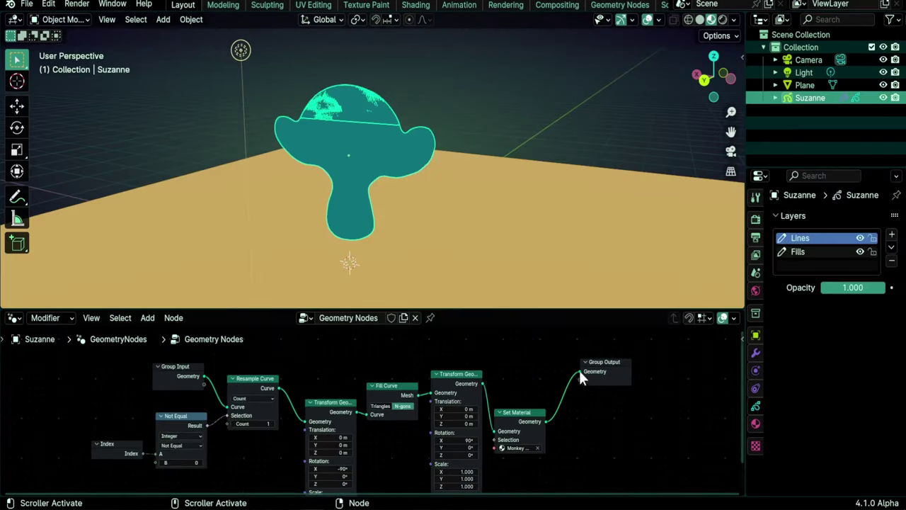
mouse_move(439, 234)
middle_mouse_down()
mouse_move(432, 224)
mouse_move(476, 234)
mouse_move(433, 236)
middle_mouse_up()
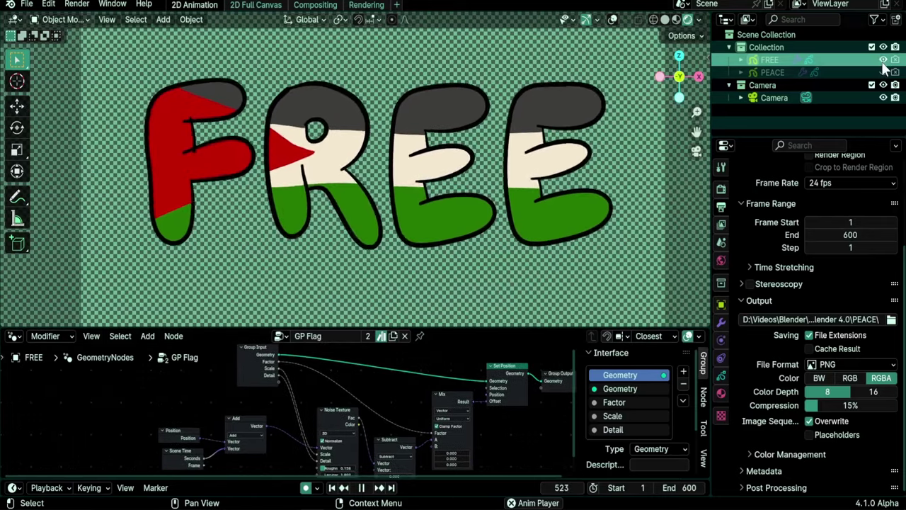
left_click(883, 61)
left_click(882, 72)
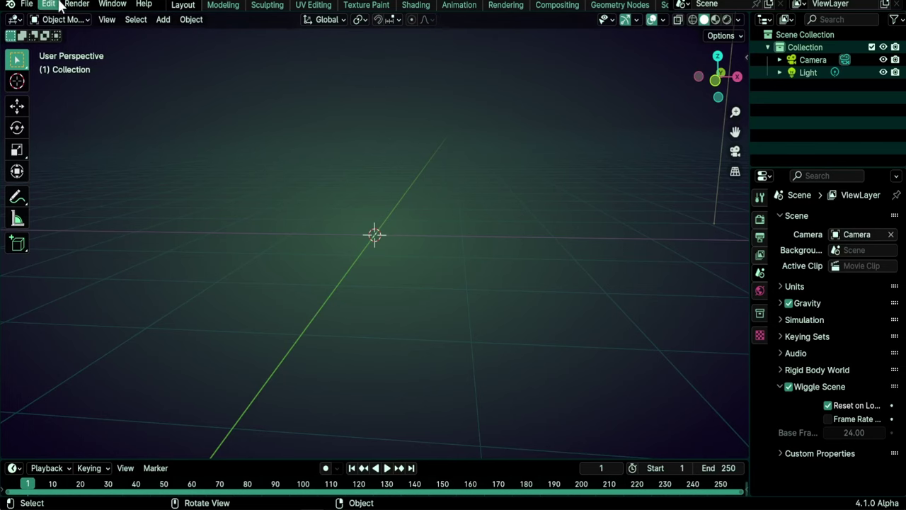
Step: Enable the Grease Pencil 3.0 option under Experimental in Preferences
left_click(52, 7)
left_click(74, 166)
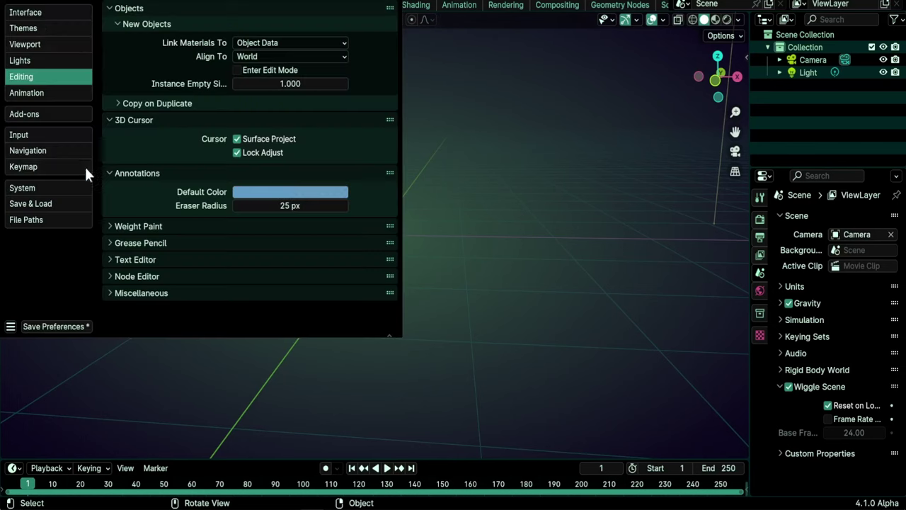
left_click(39, 14)
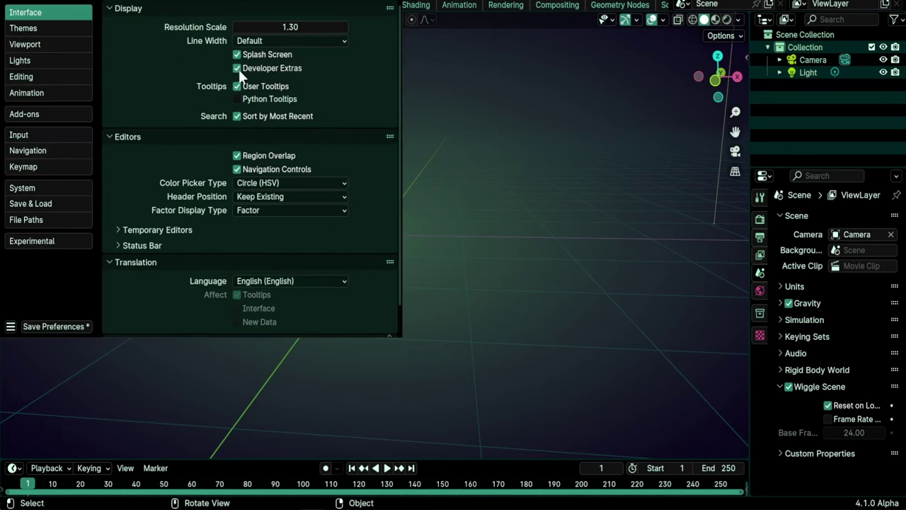
left_click(32, 241)
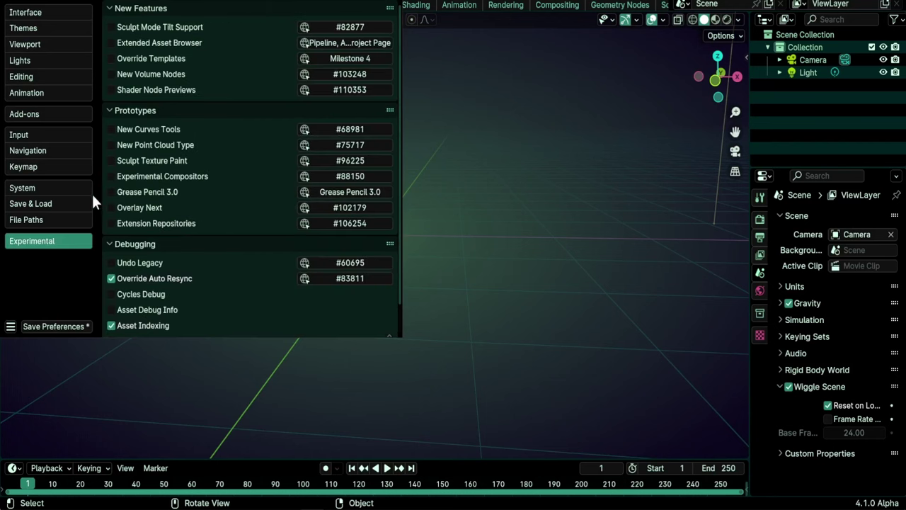
left_click(111, 192)
Step: Add a Grease Pencil Suzanne and look up the Convert options via command search
key("shift+a")
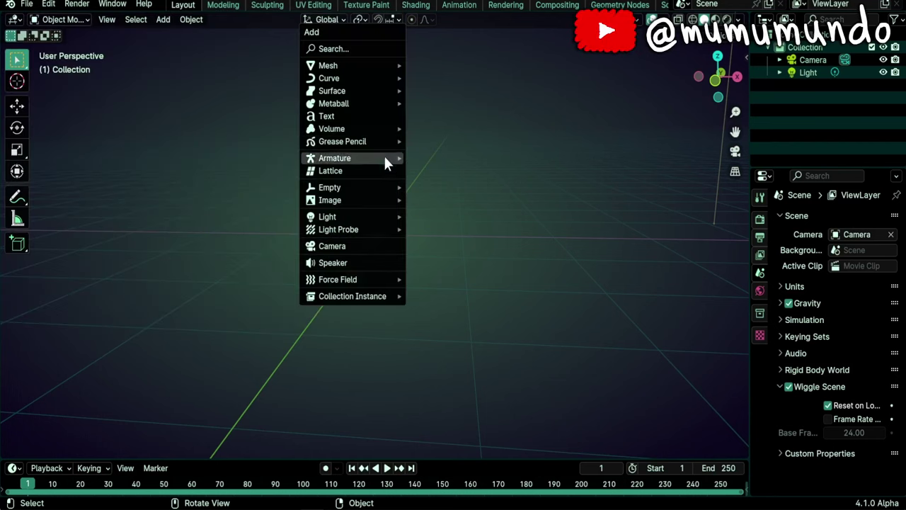
left_click(439, 167)
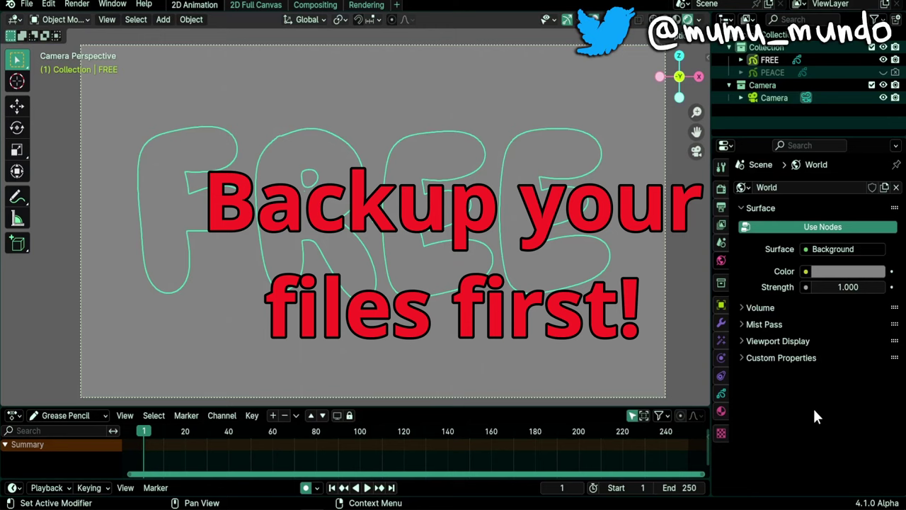
key("F3")
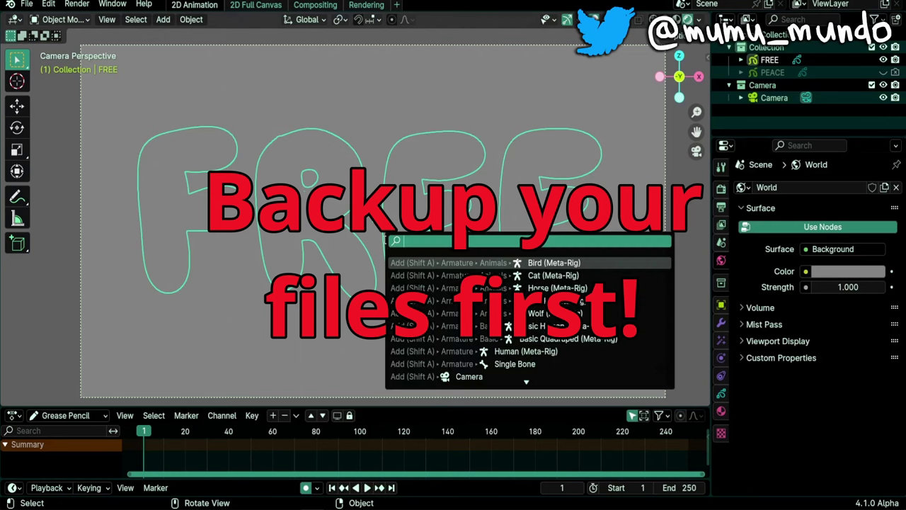
type("convert")
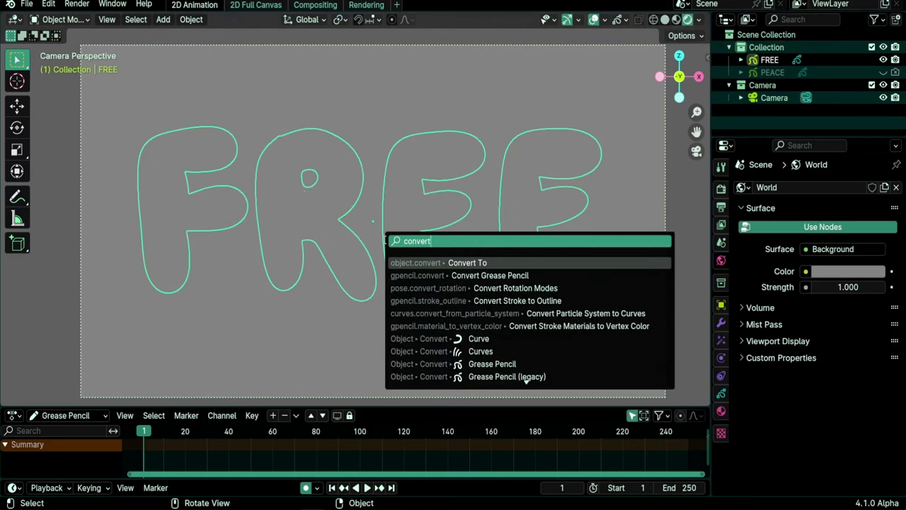
left_click(465, 264)
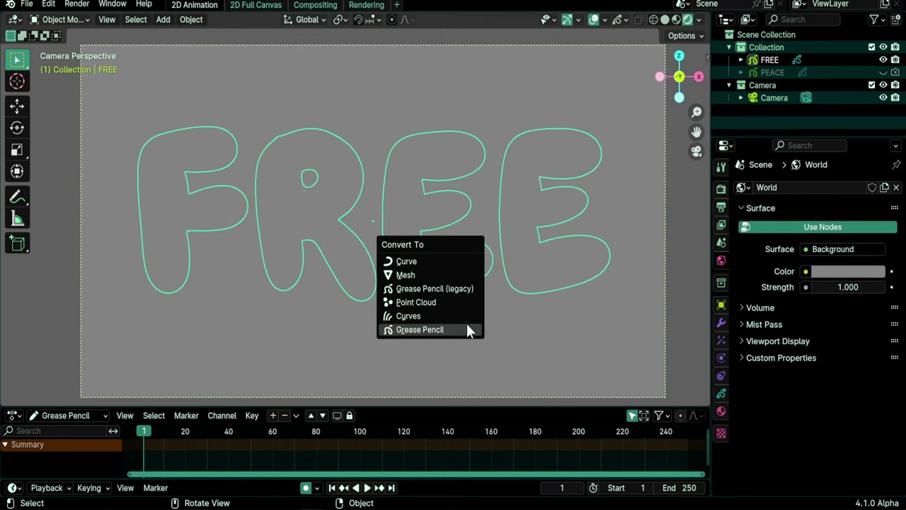
left_click(425, 330)
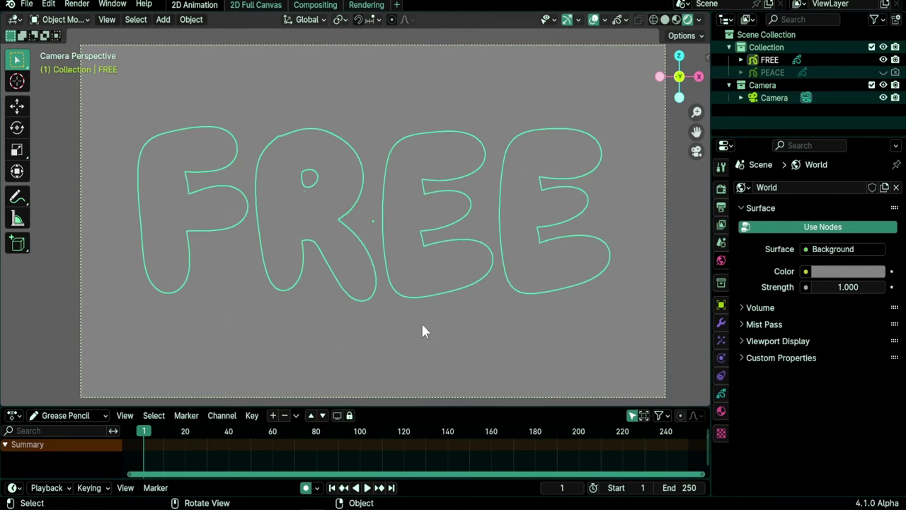
Step: Convert the FREE drawing to the new Grease Pencil type from the Object menu
left_click(188, 21)
mouse_move(220, 380)
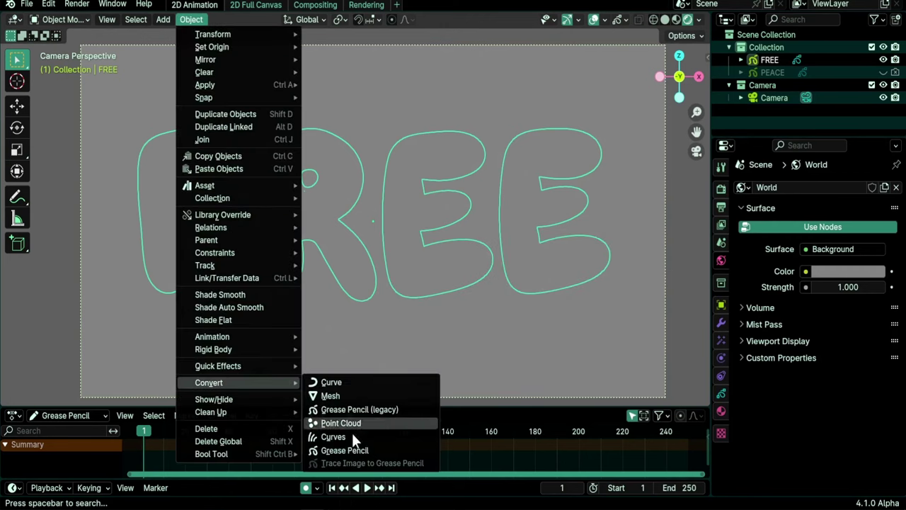
left_click(345, 451)
middle_click_drag(349, 401, 398, 281)
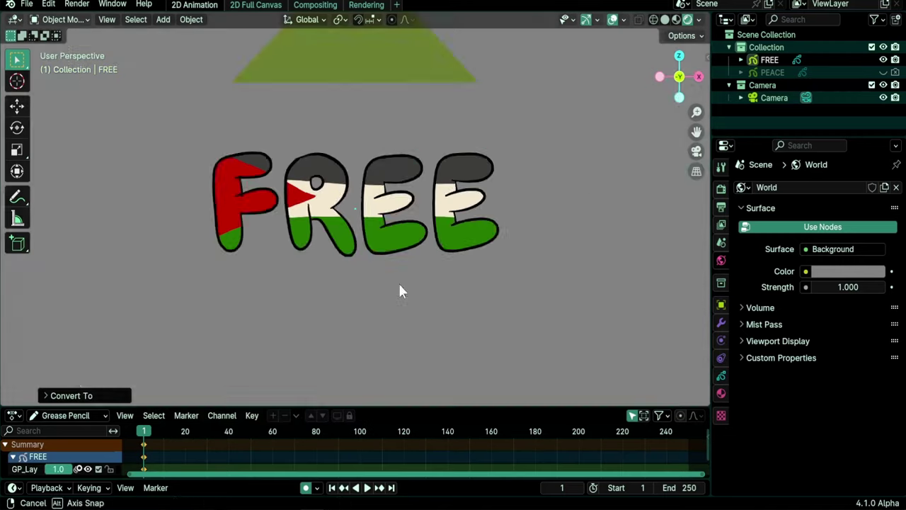